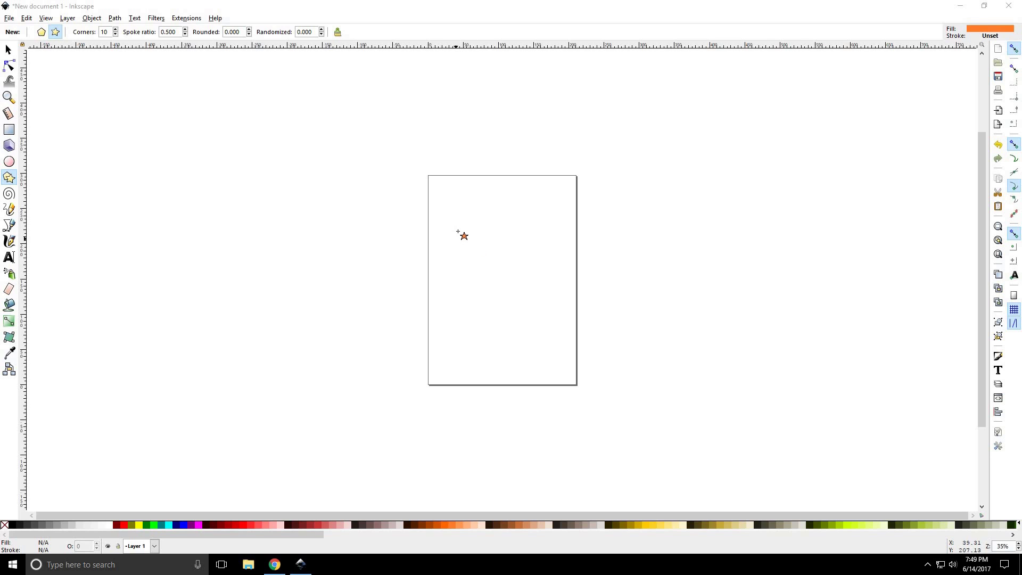
Draw a 10-point star near the page's top-left and a sharp-cornered rectangle
drag(457, 230, 559, 350)
click(9, 129)
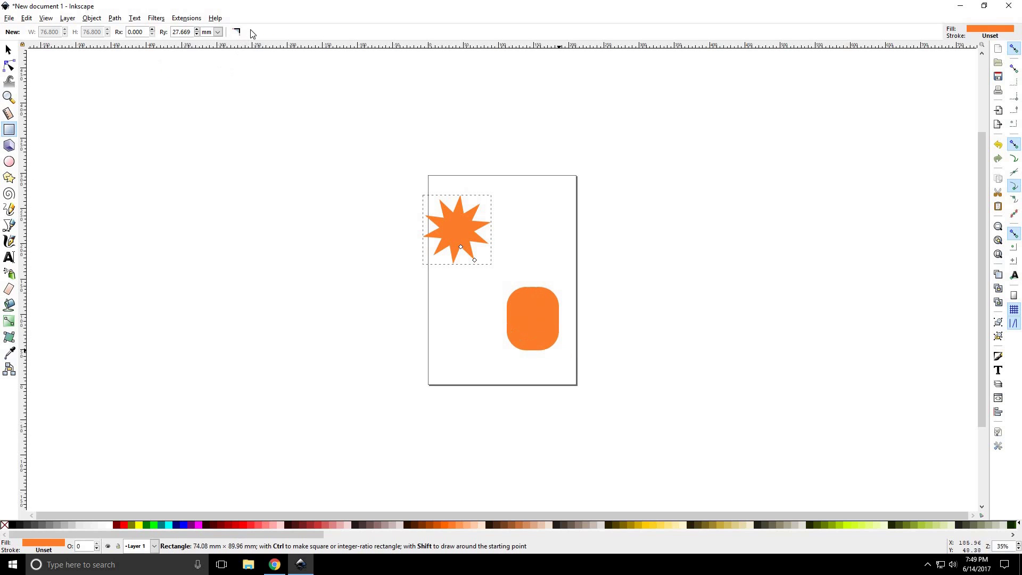
click(237, 31)
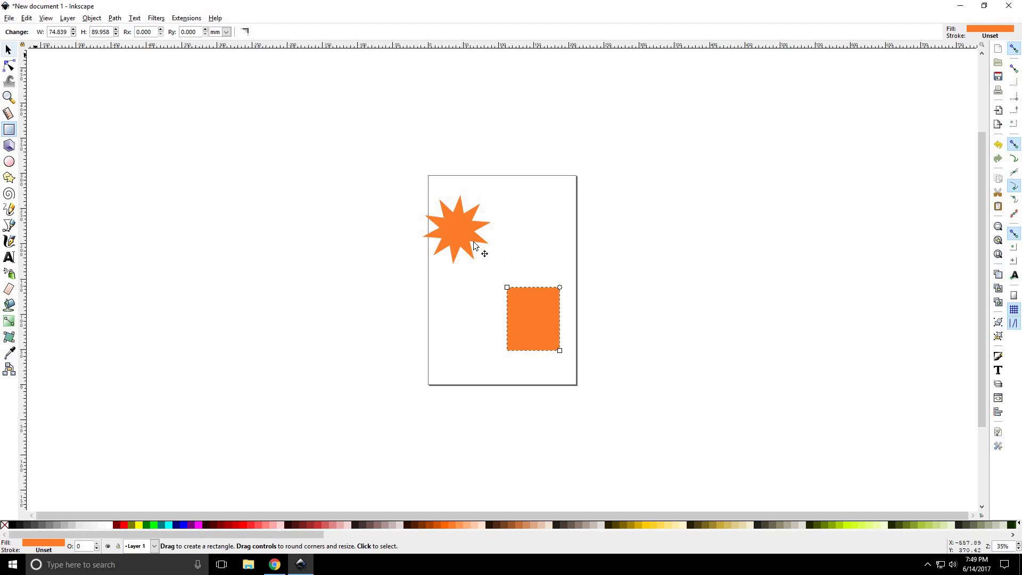
Nudge the rectangle up-right and the star right, then give the star a magenta fill
key(s)
drag(553, 318, 564, 312)
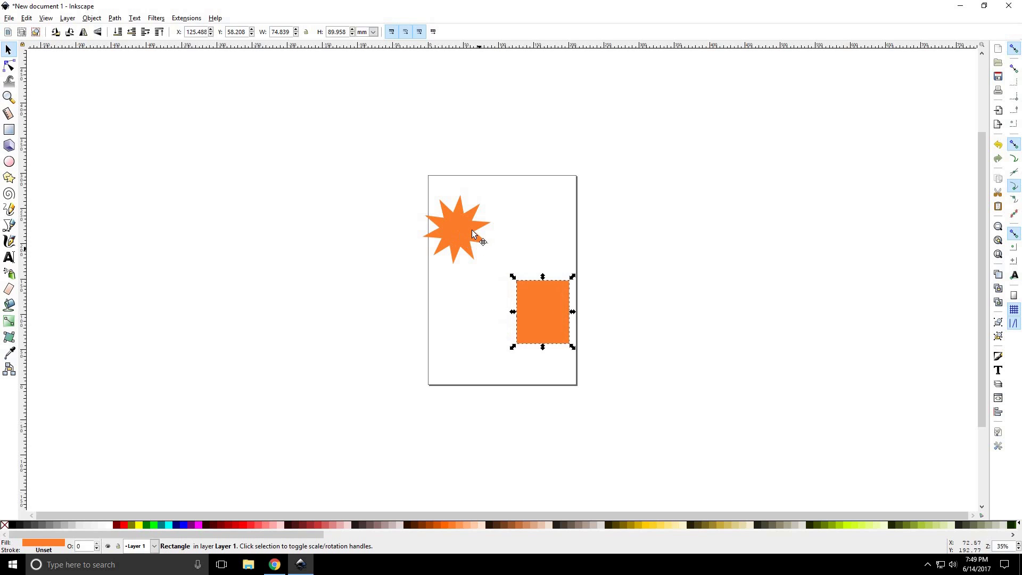
drag(472, 228, 483, 230)
click(659, 525)
click(198, 525)
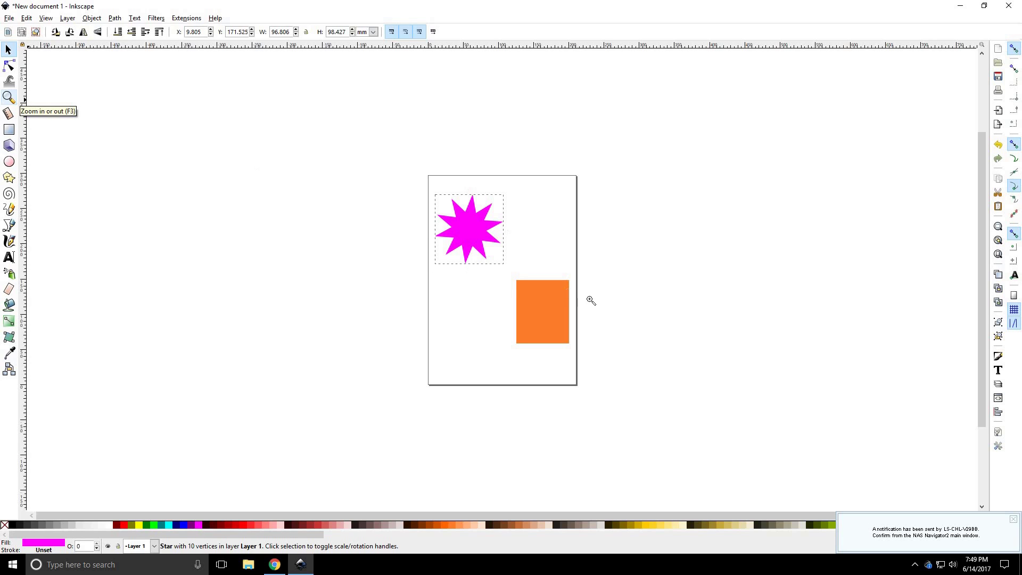
Zoom in three steps on the orange rectangle with the Zoom tool (F3)
key(F3)
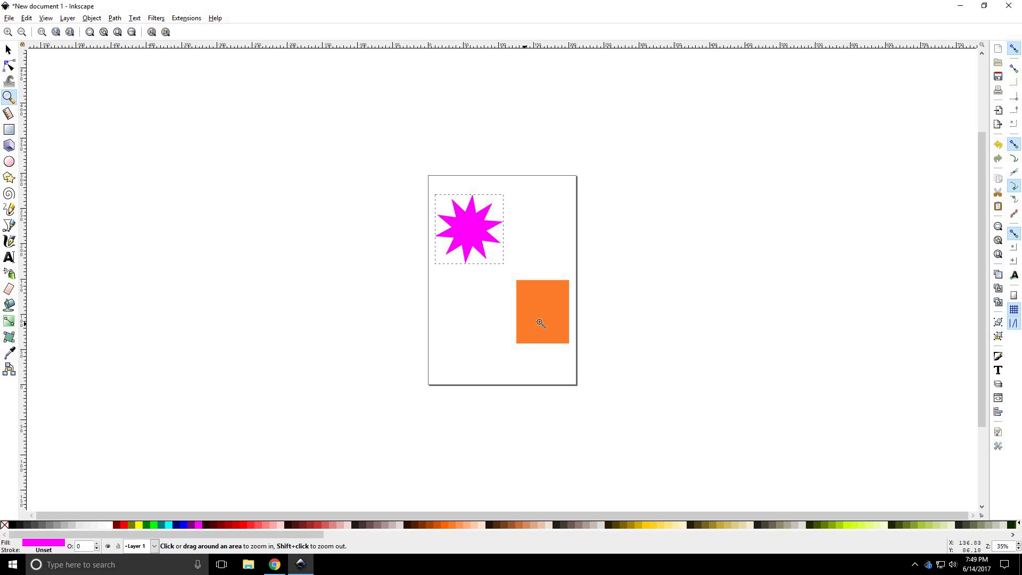
click(540, 321)
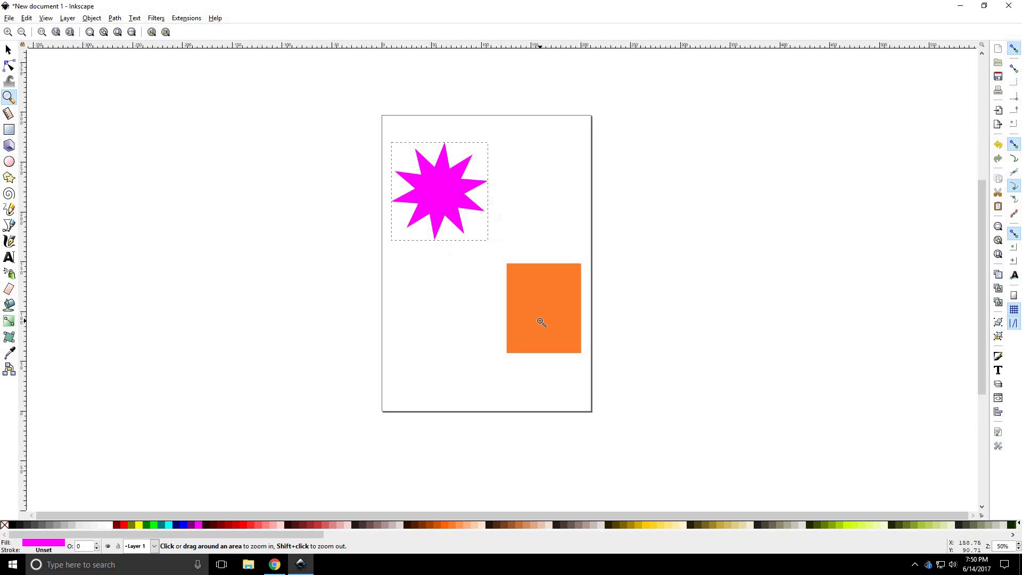
click(540, 320)
click(539, 319)
click(539, 319)
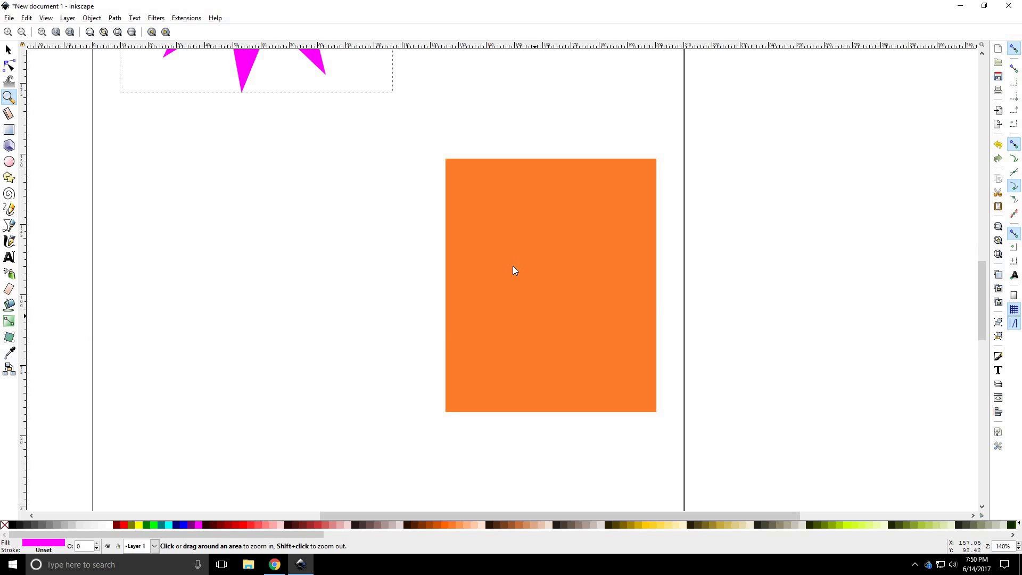
Zoom back out step by step to 25%, until the whole page appears small
right_click(512, 266)
click(397, 298)
shift+click(396, 298)
shift+click(396, 298)
shift+click(396, 298)
shift+click(397, 298)
shift+click(398, 298)
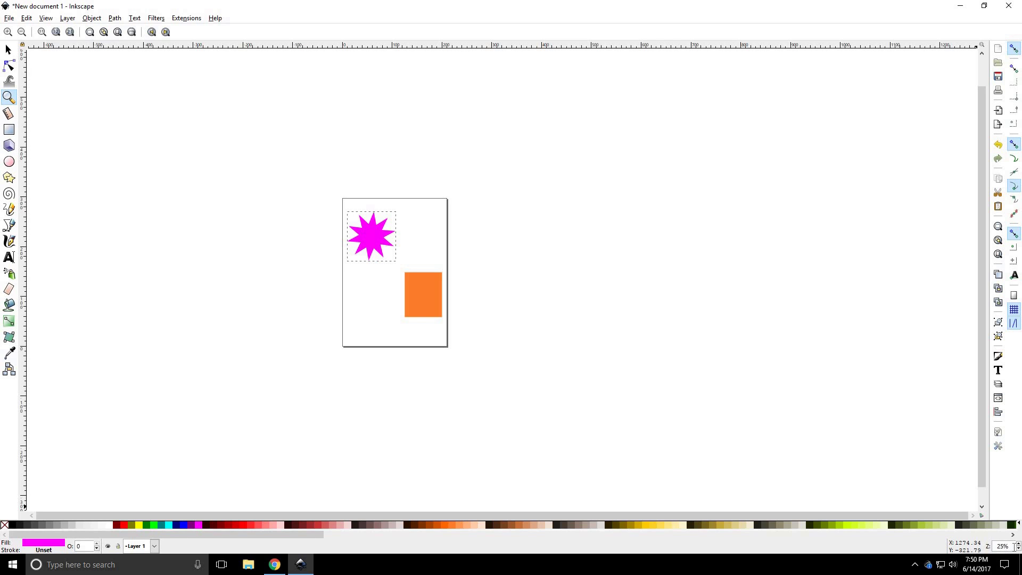
Use the status-bar zoom spinner to jump to 606%, then step down to 59%
click(1018, 547)
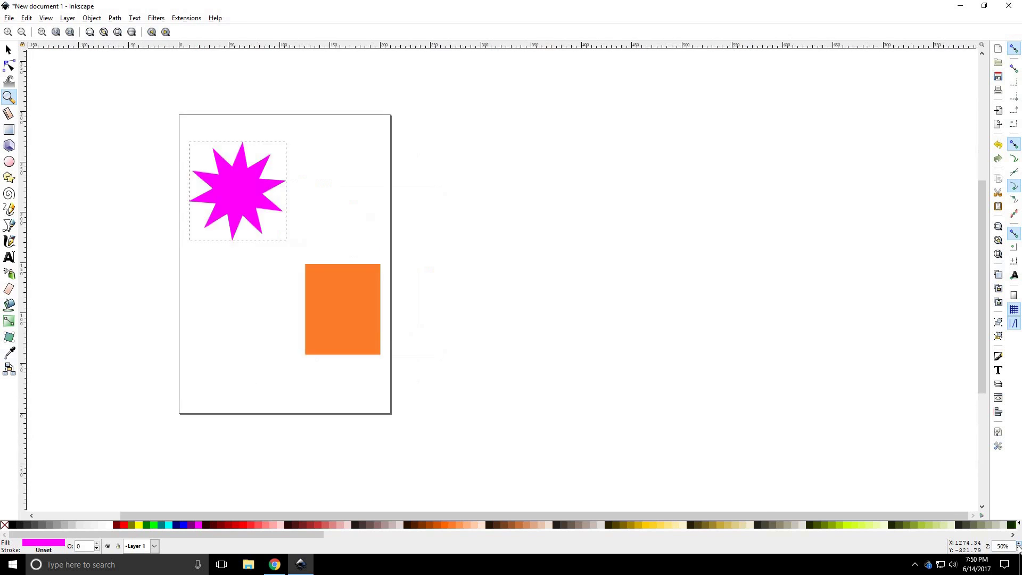
click(1018, 551)
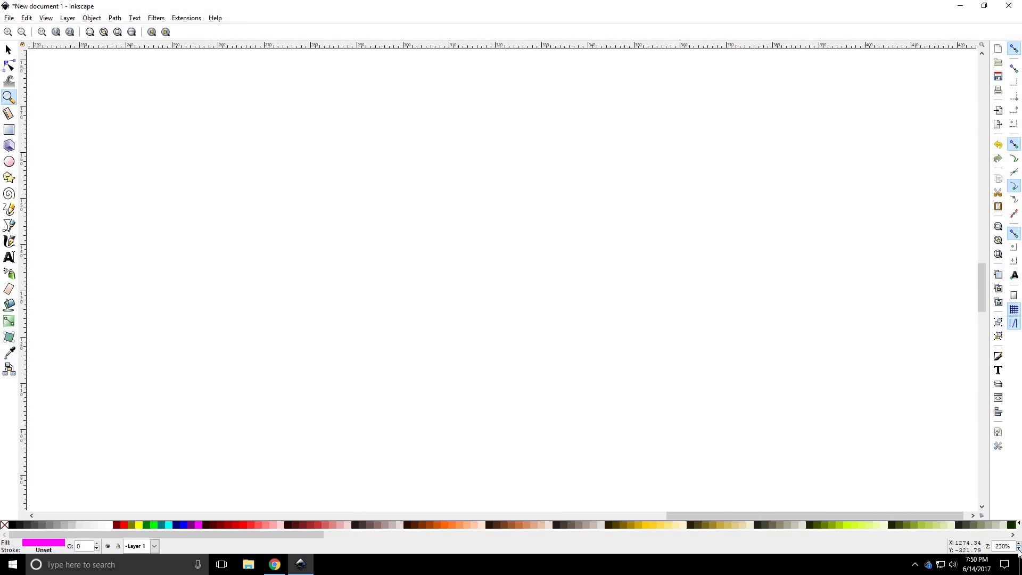
click(1018, 552)
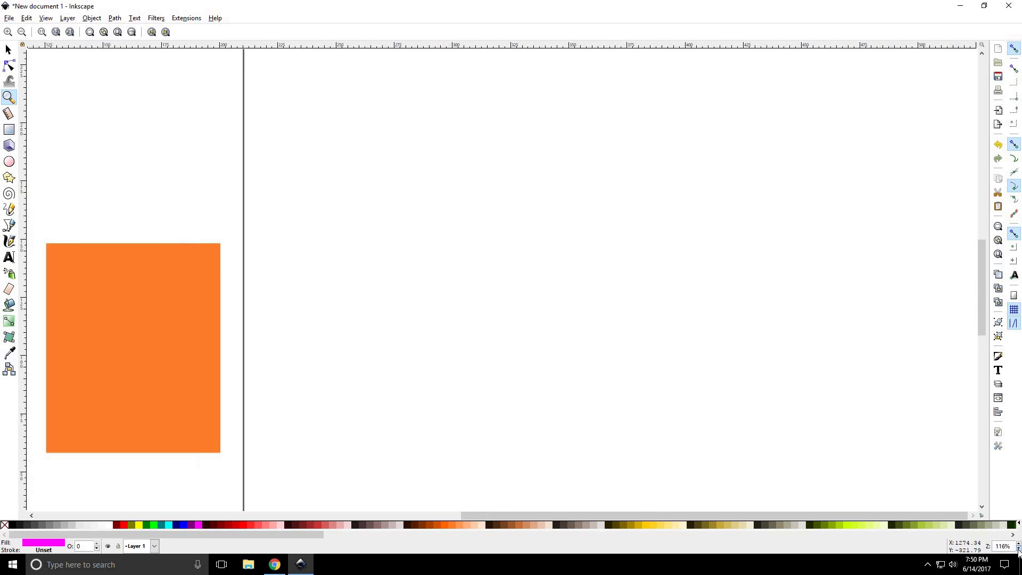
click(1018, 552)
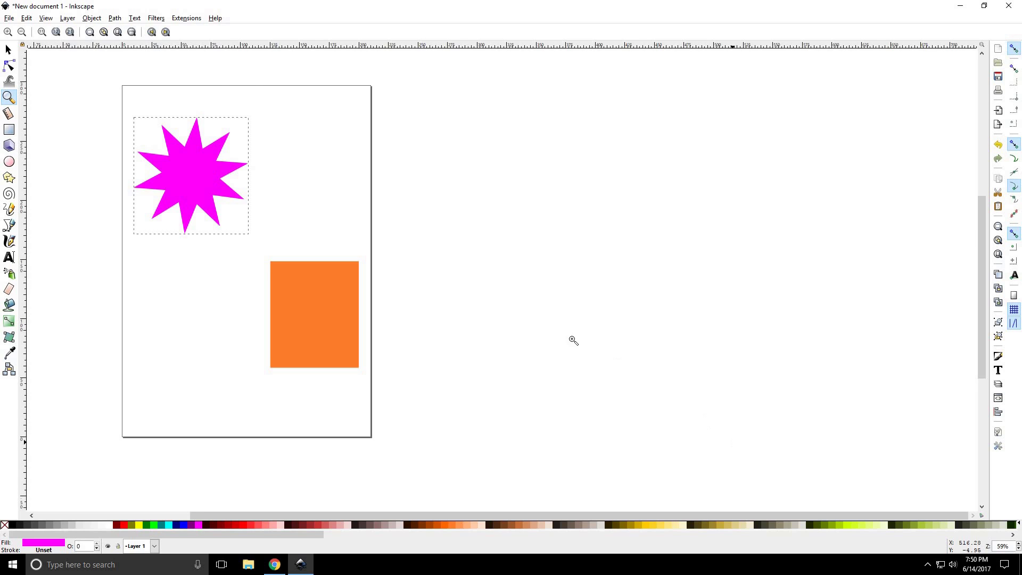
Fit the page with 5, then zoom in three steps and back out three steps
key(5)
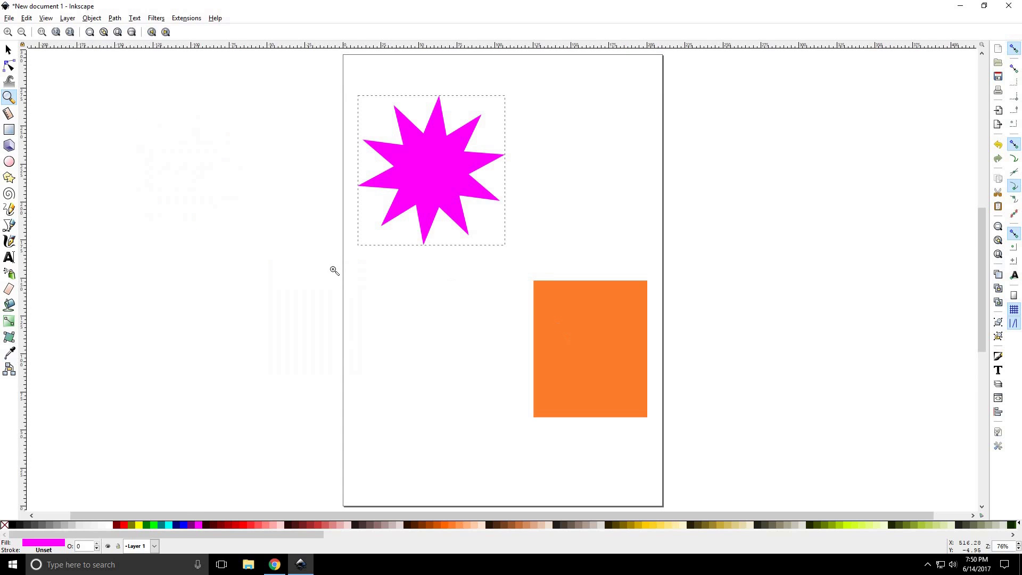
click(10, 34)
click(9, 34)
click(10, 34)
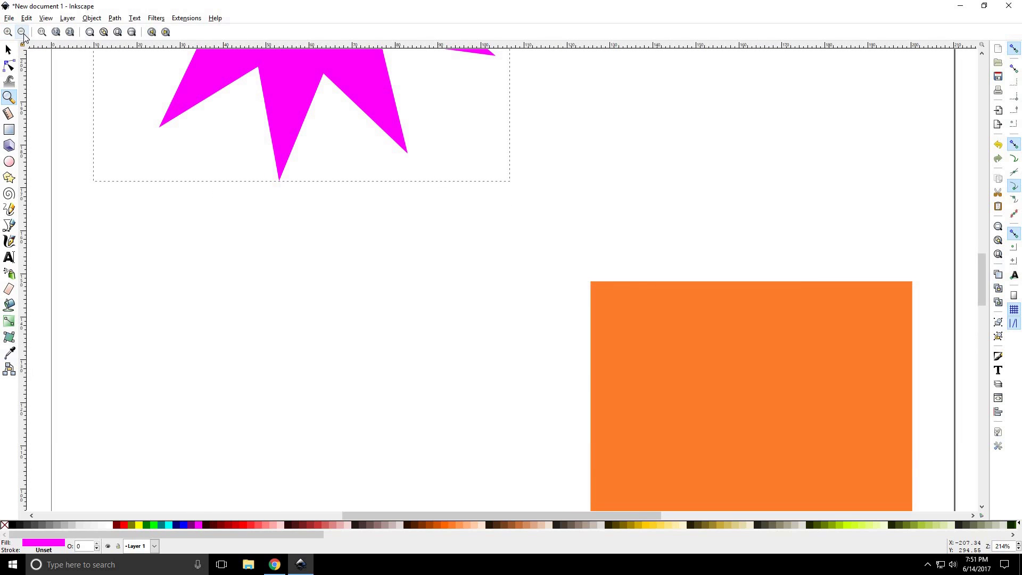
click(21, 33)
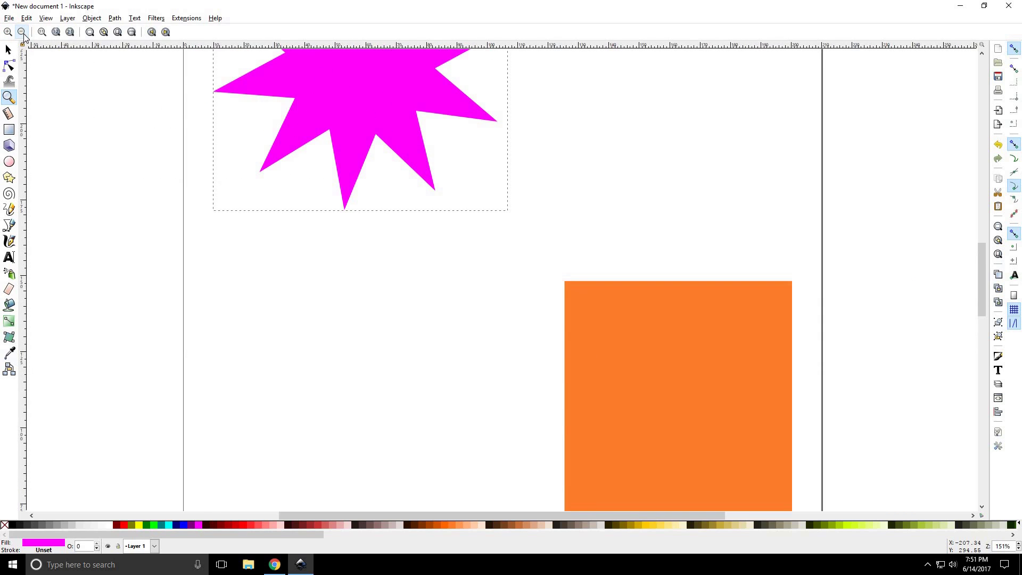
click(22, 32)
click(22, 33)
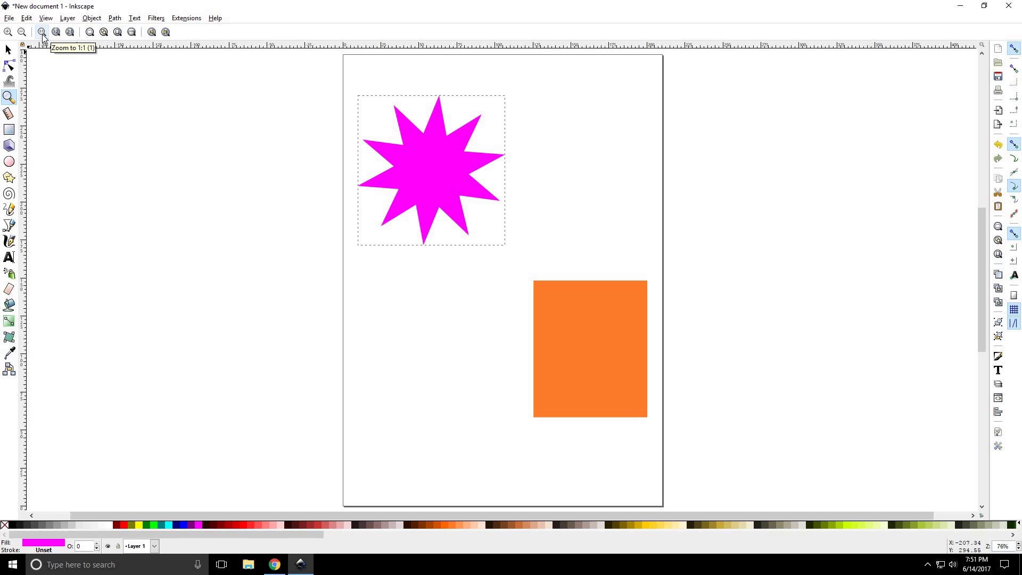
Try the Zoom 1:1, 1:2 and 2:1 buttons, ending at 100% actual size
click(42, 34)
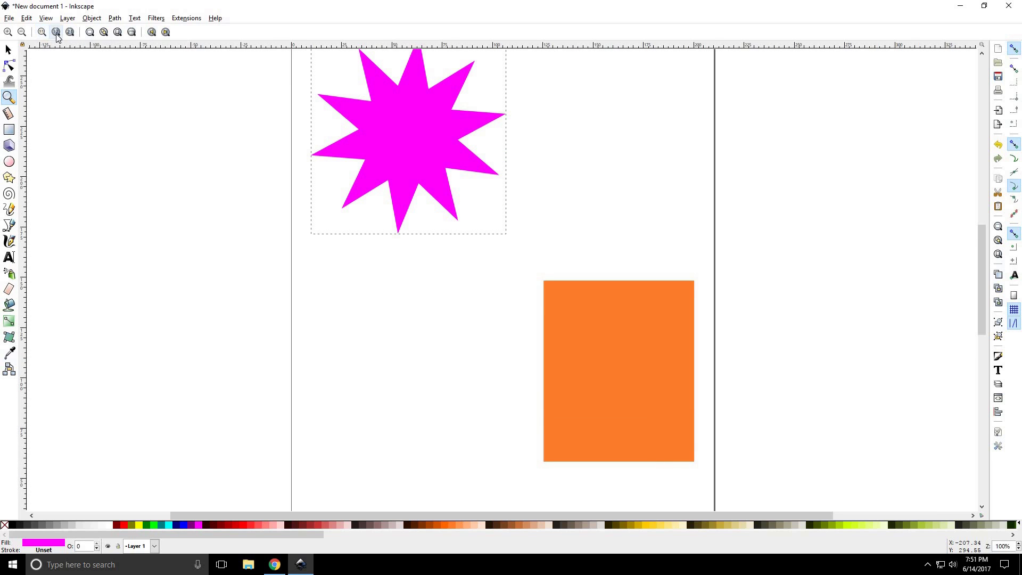
click(56, 33)
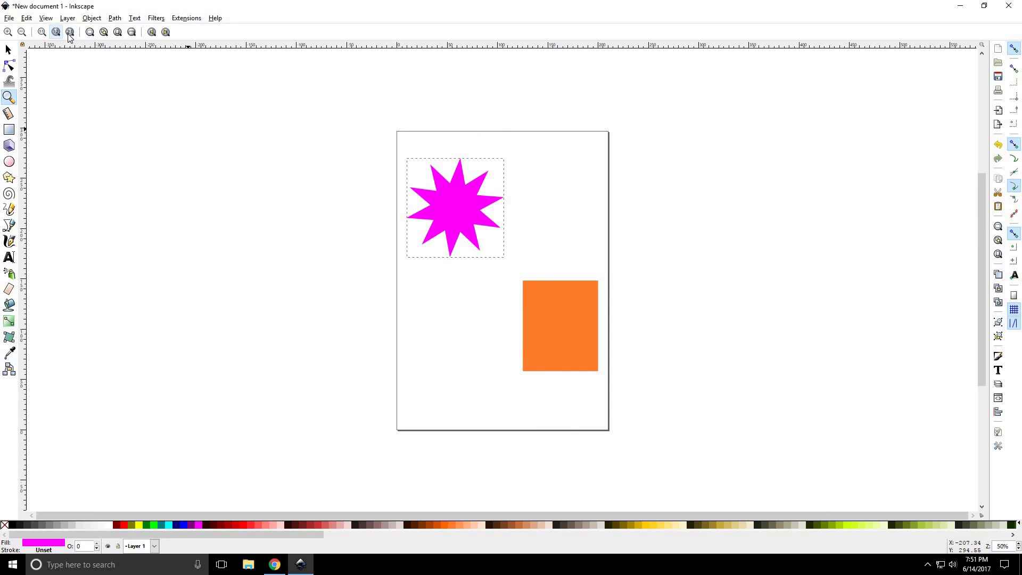
click(70, 34)
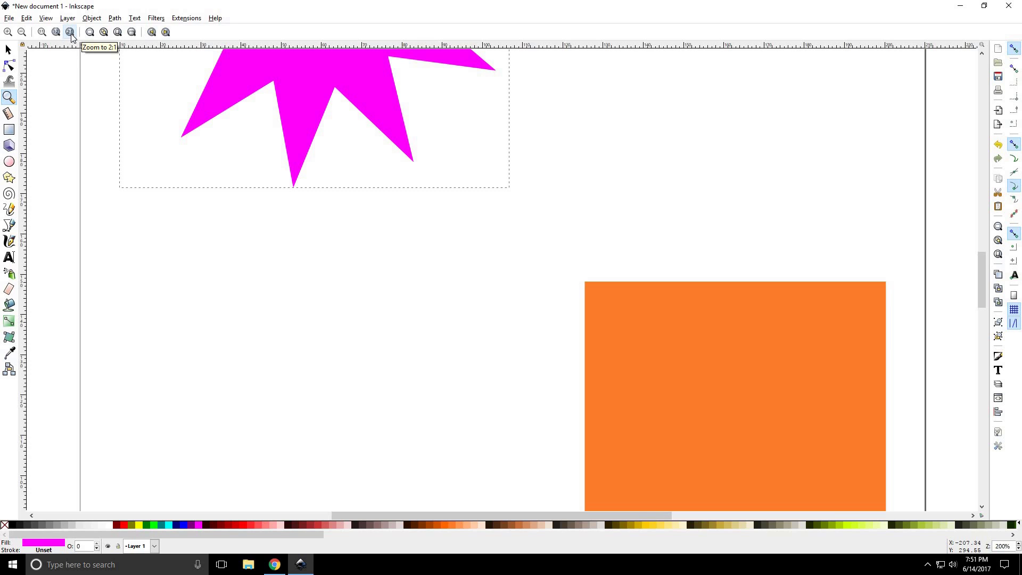
click(42, 35)
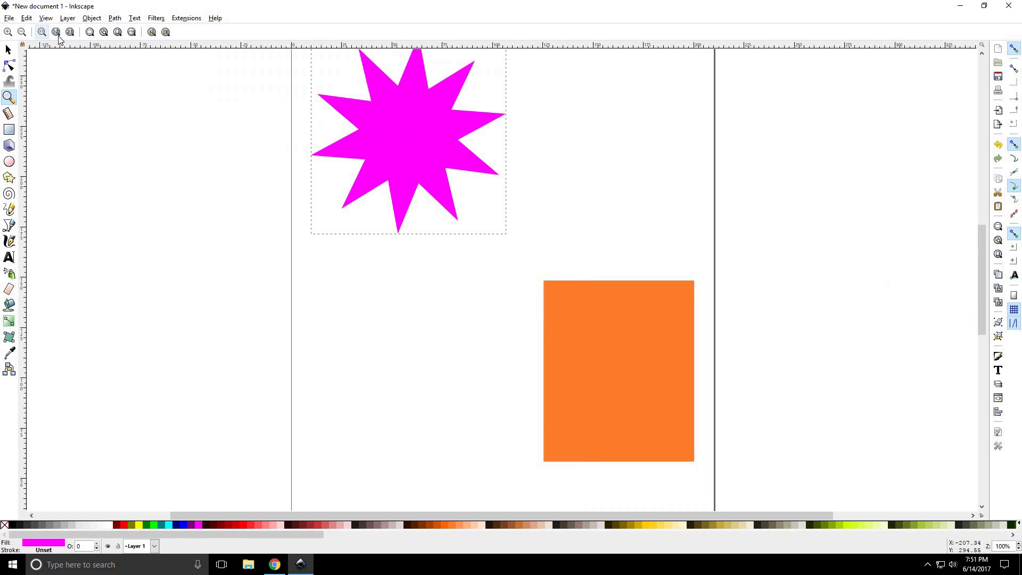
click(57, 33)
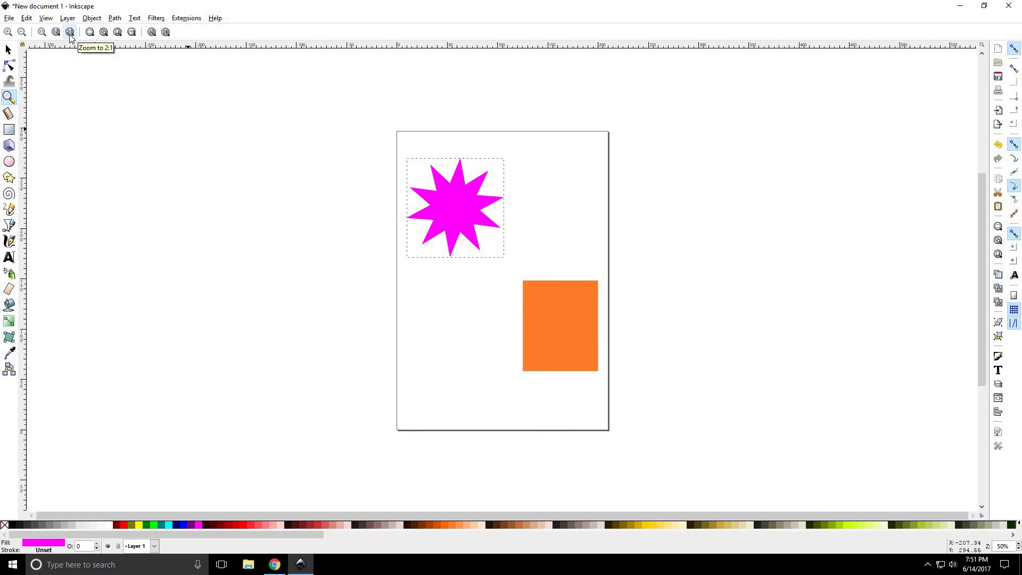
click(70, 33)
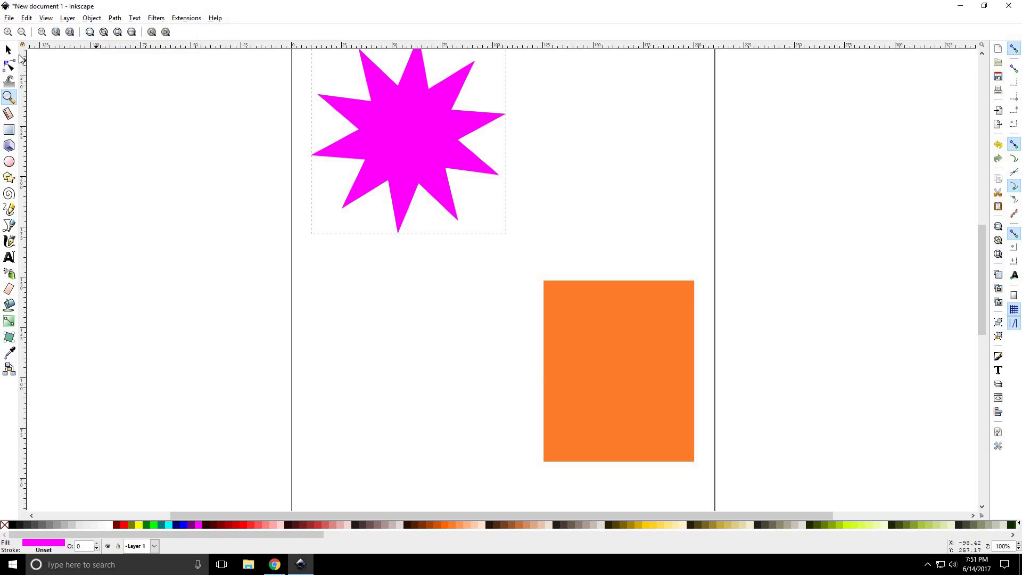
Select the orange rectangle and zoom to it with 3, then zoom to the whole drawing with 4
key(s)
key(Tab)
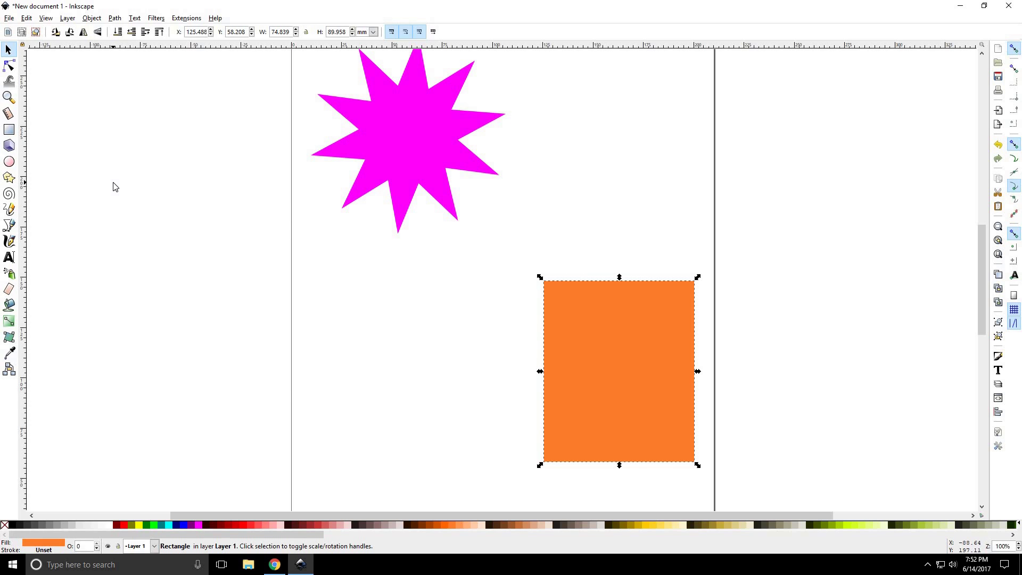
key(3)
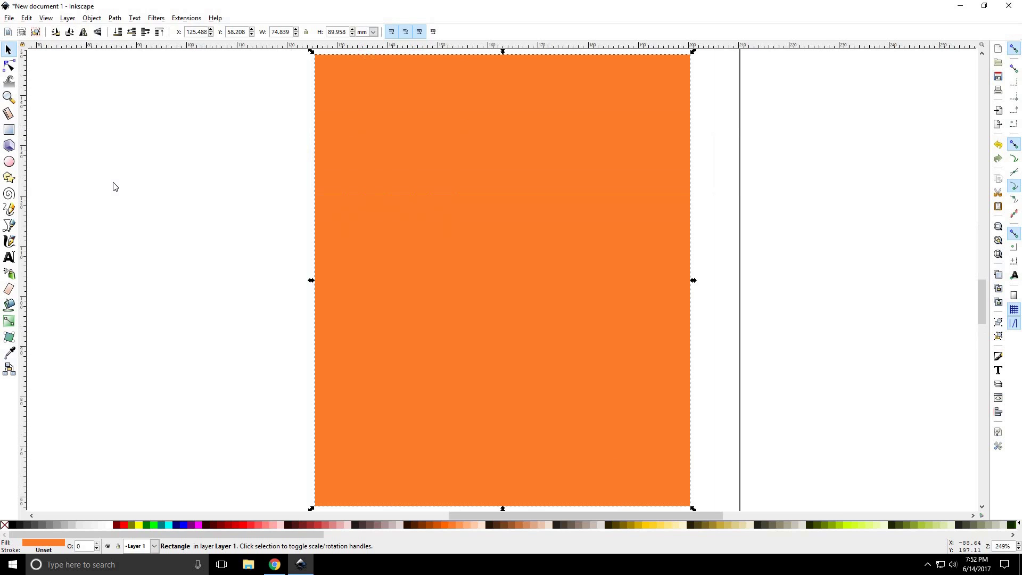
click(9, 98)
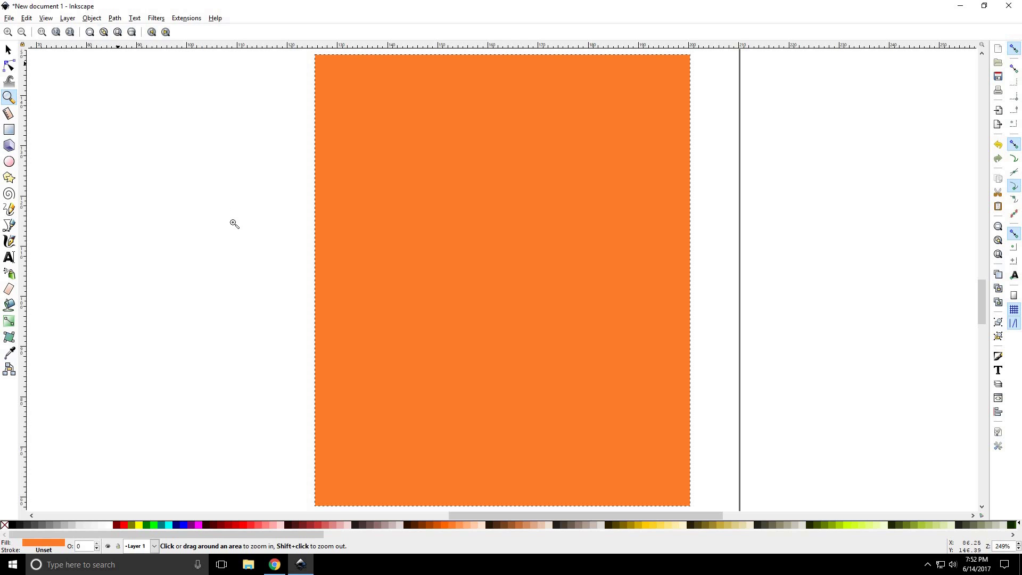
key(4)
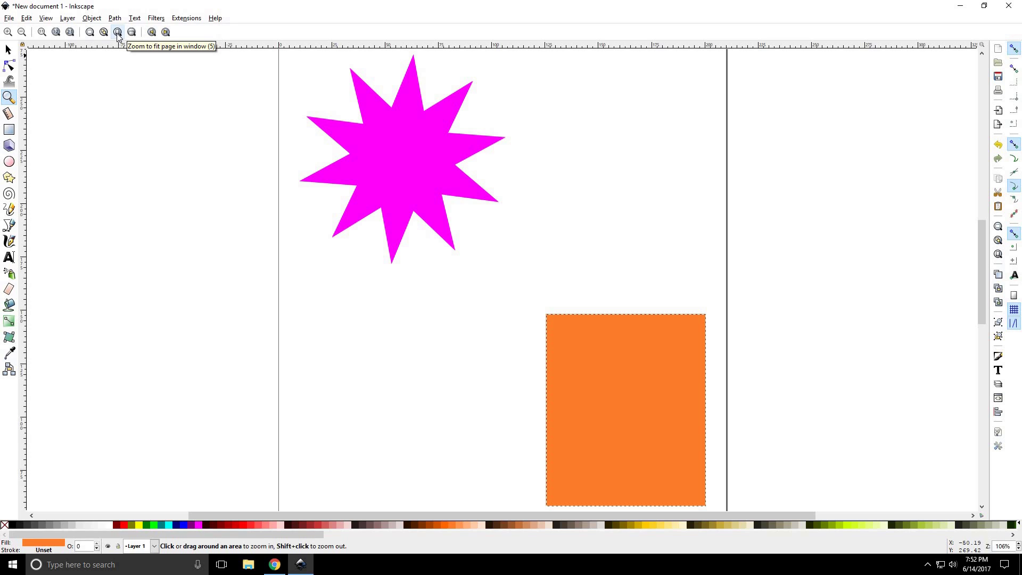
Fit the page with 5, zoom to page width, then return to the previous full-page zoom
key(5)
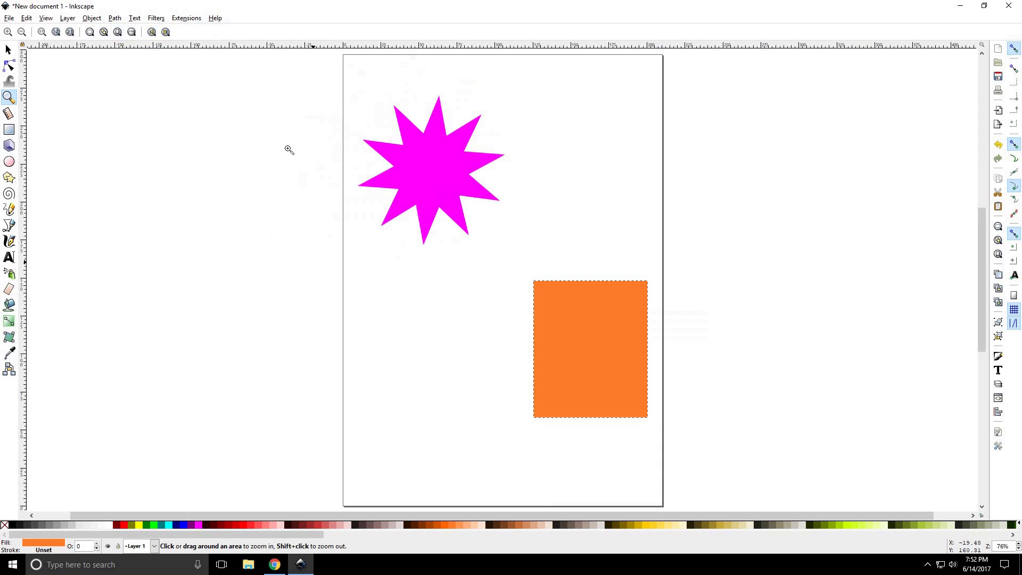
click(132, 33)
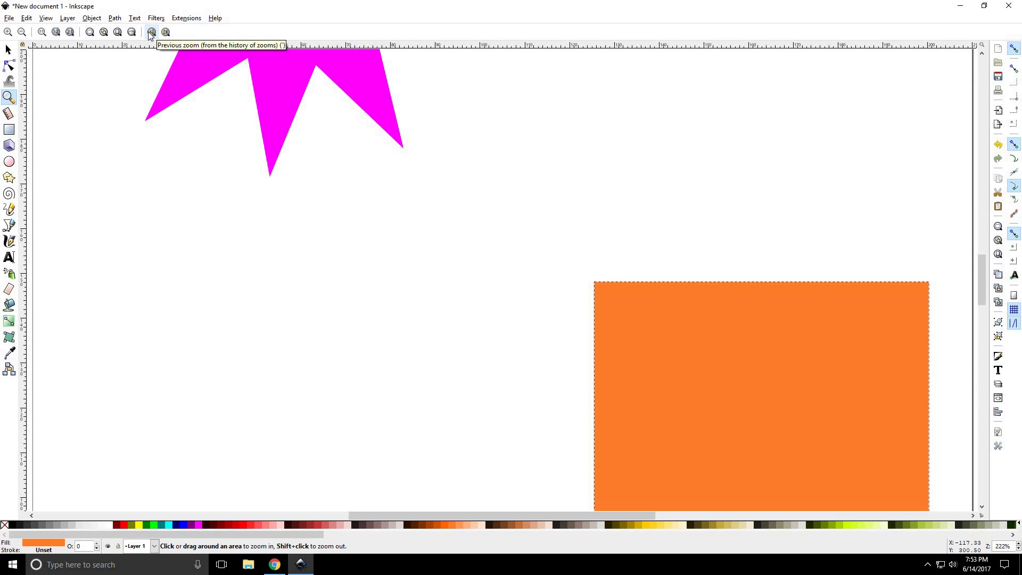
click(151, 33)
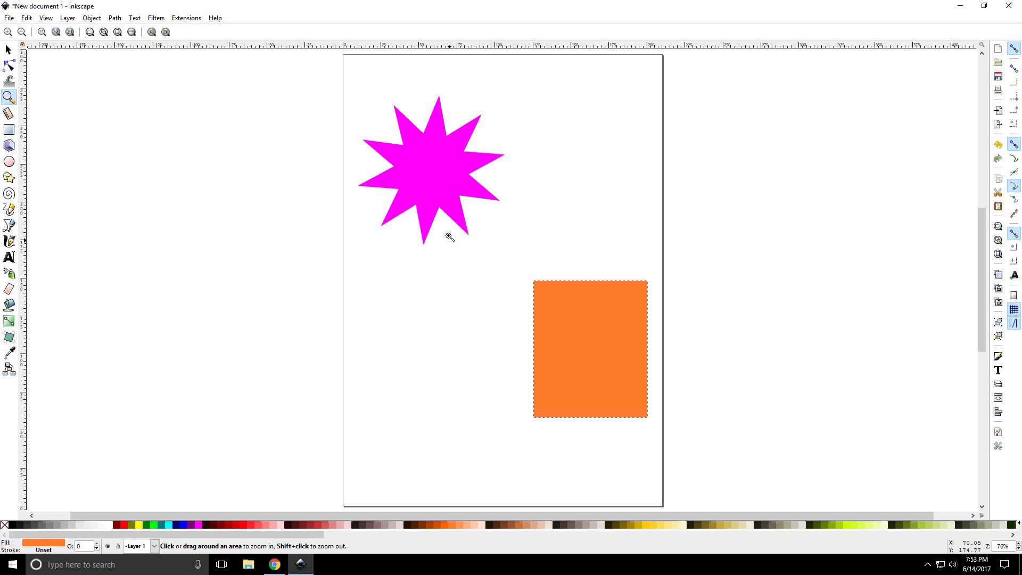
Zoom the canvas in and out with the + and - keys and the scroll wheel
scroll(449, 236, up, 2)
scroll(449, 240, down, 3)
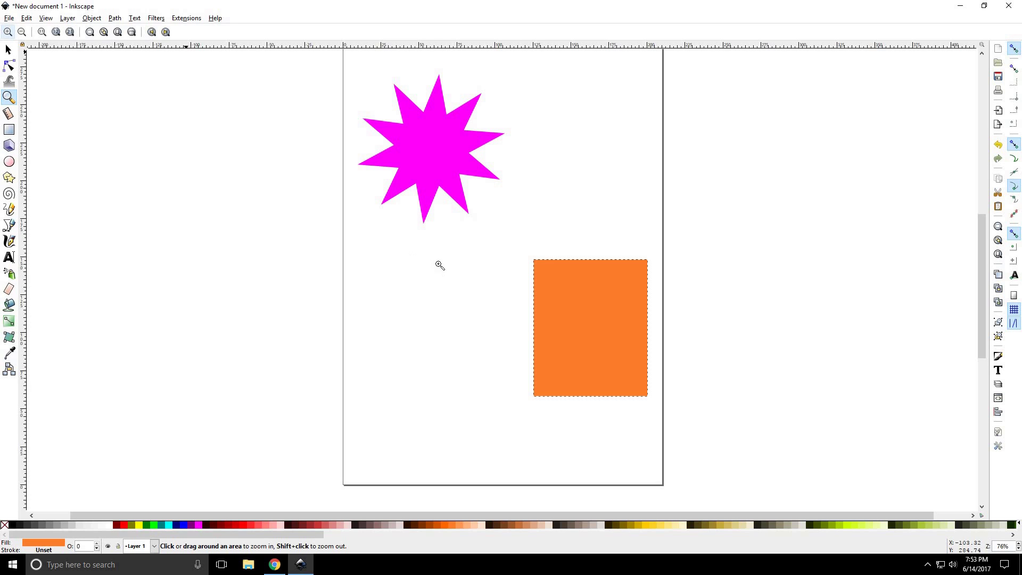
key(minus)
key(plus)
key(plus)
key(plus)
key(plus)
key(plus)
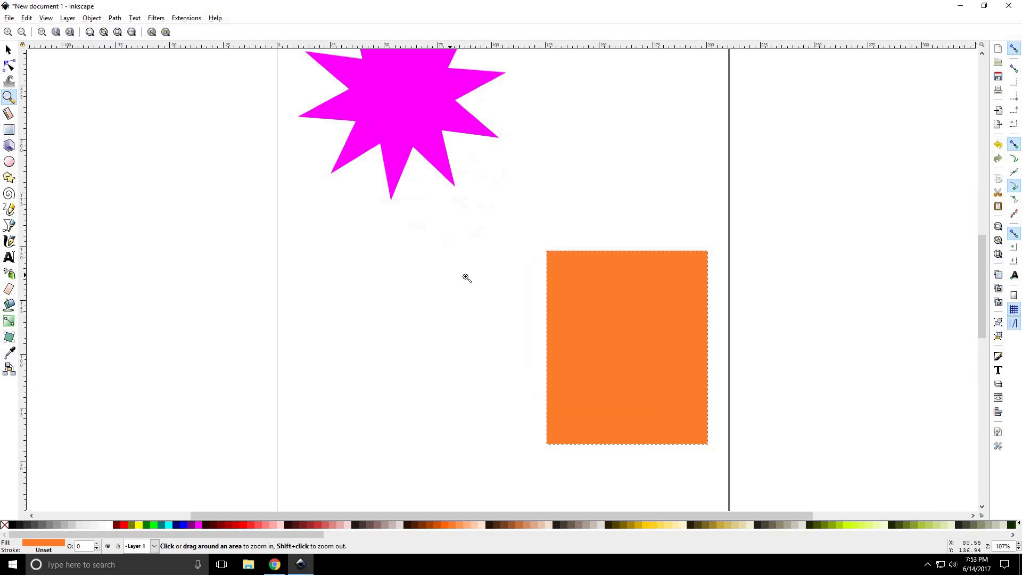
key(minus)
key(minus)
key(minus)
key(minus)
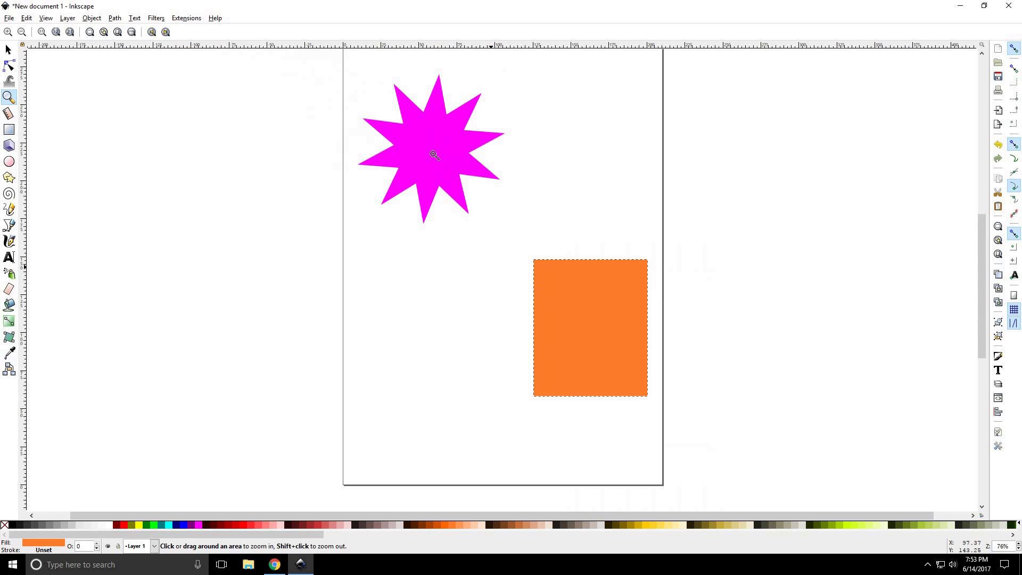
scroll(434, 154, up, 5)
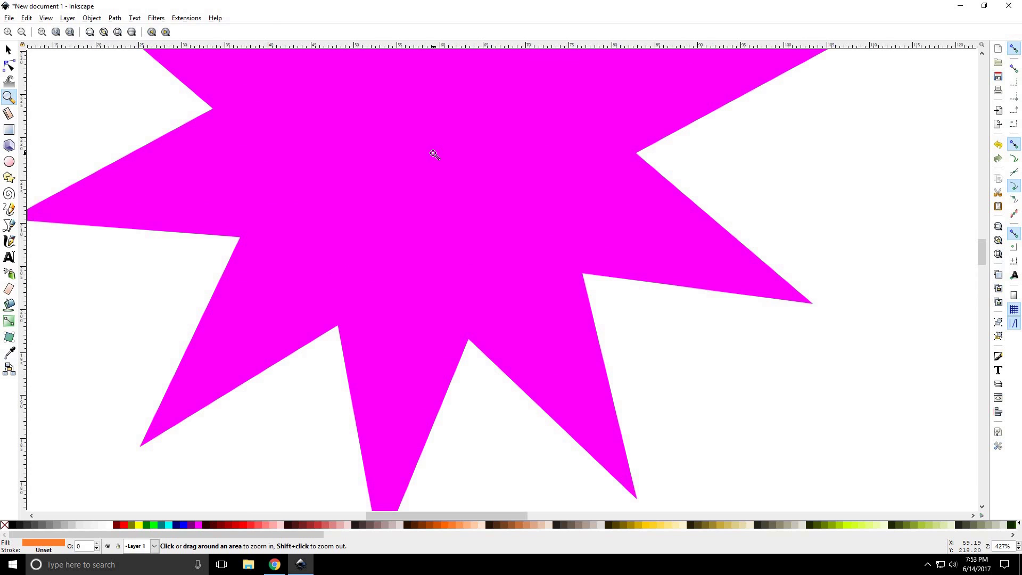
scroll(434, 154, up, 1)
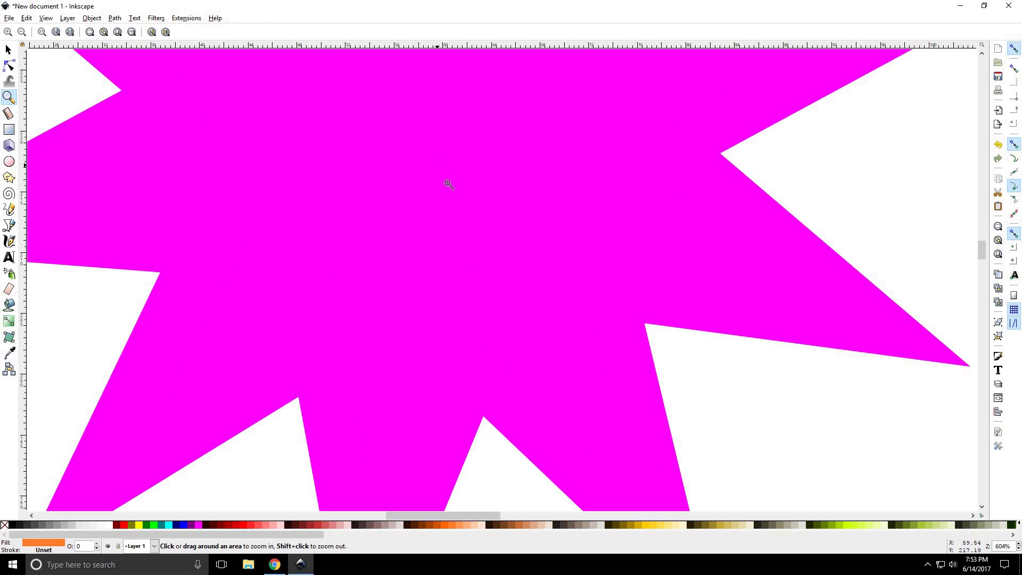
scroll(452, 212, up, 1)
scroll(484, 341, down, 2)
scroll(551, 370, down, 6)
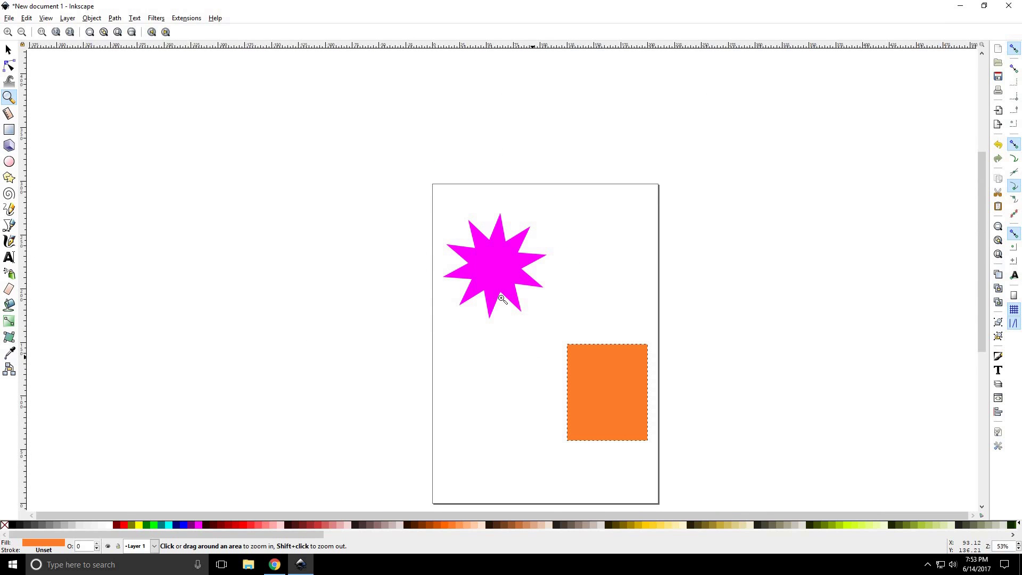
Magnify the magenta star to 427% with four Zoom-tool clicks on it
click(495, 266)
click(495, 267)
click(496, 267)
click(495, 267)
click(495, 267)
click(496, 267)
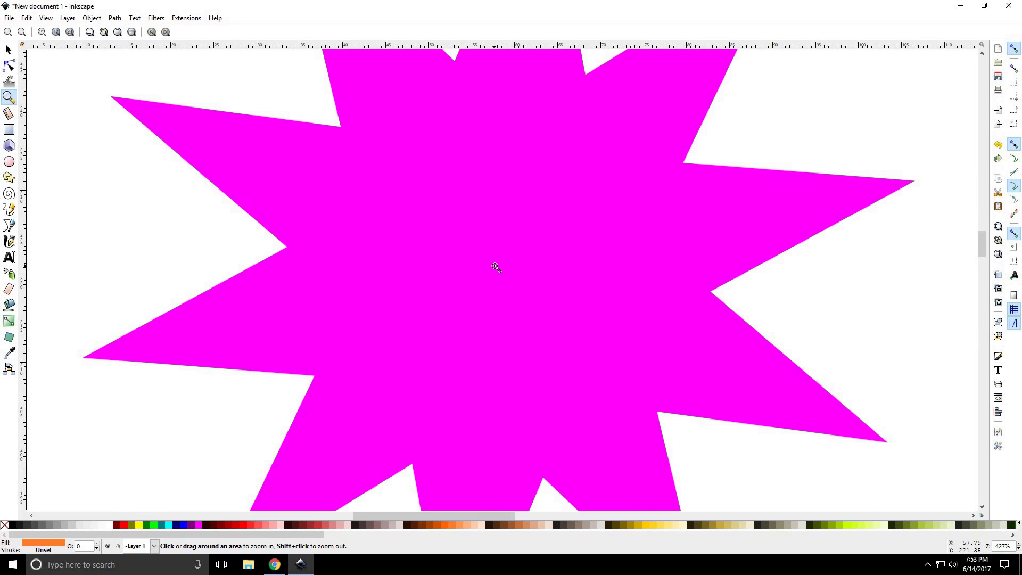
Pan the canvas to bring the star's right points into view
scroll(495, 267, down, 1)
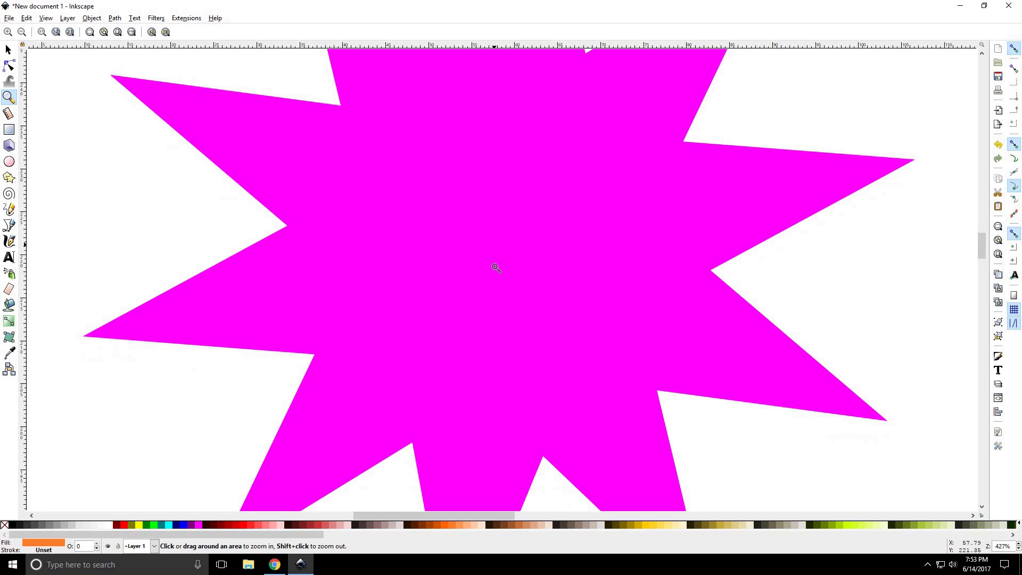
drag(490, 277, 586, 251)
mouse_move(509, 290)
mouse_down()
mouse_move(650, 296)
mouse_move(522, 269)
mouse_move(456, 361)
mouse_move(625, 306)
mouse_move(616, 272)
mouse_move(598, 417)
mouse_move(554, 374)
mouse_up()
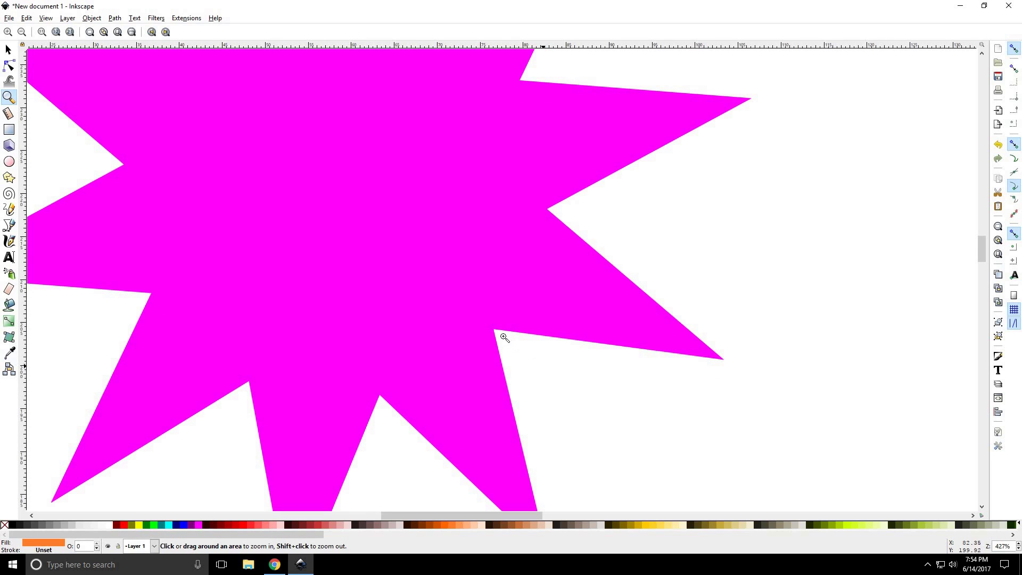
Zoom to 25600% on one of the star's inner corners, then fit the whole page with 5
click(500, 336)
click(497, 335)
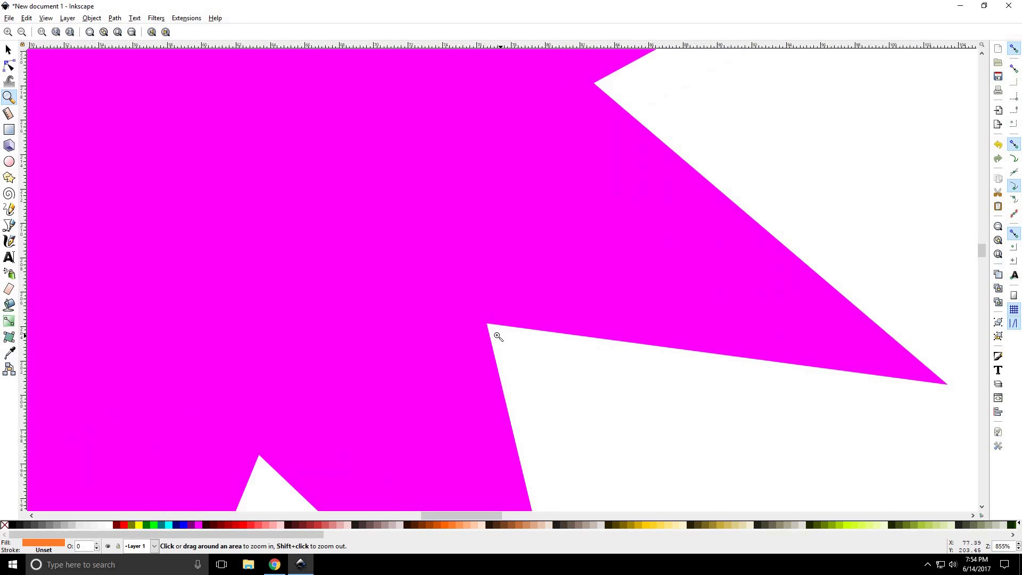
click(497, 335)
click(497, 335)
click(479, 308)
click(459, 283)
click(342, 201)
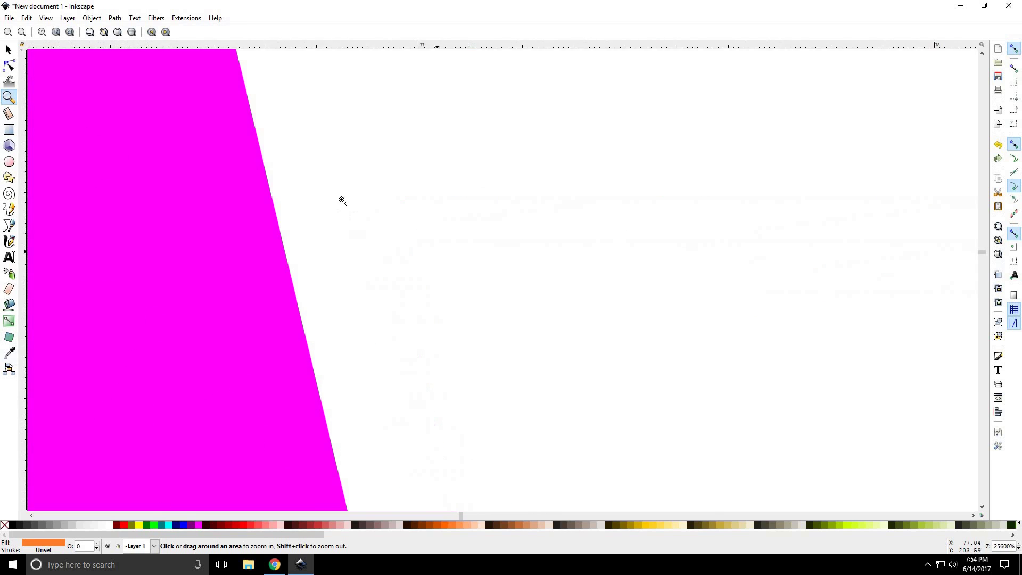
click(353, 192)
click(376, 246)
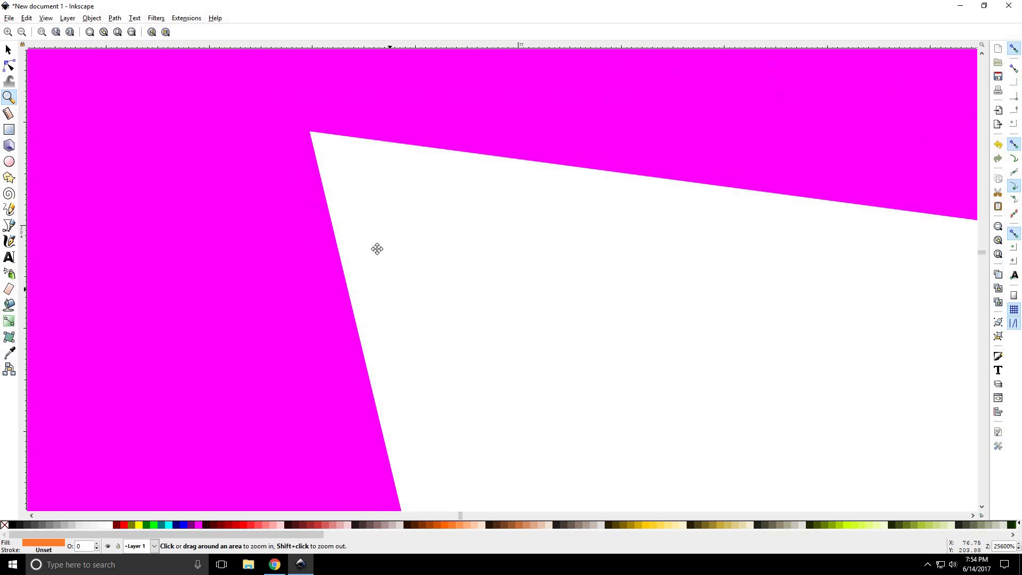
click(335, 213)
click(430, 287)
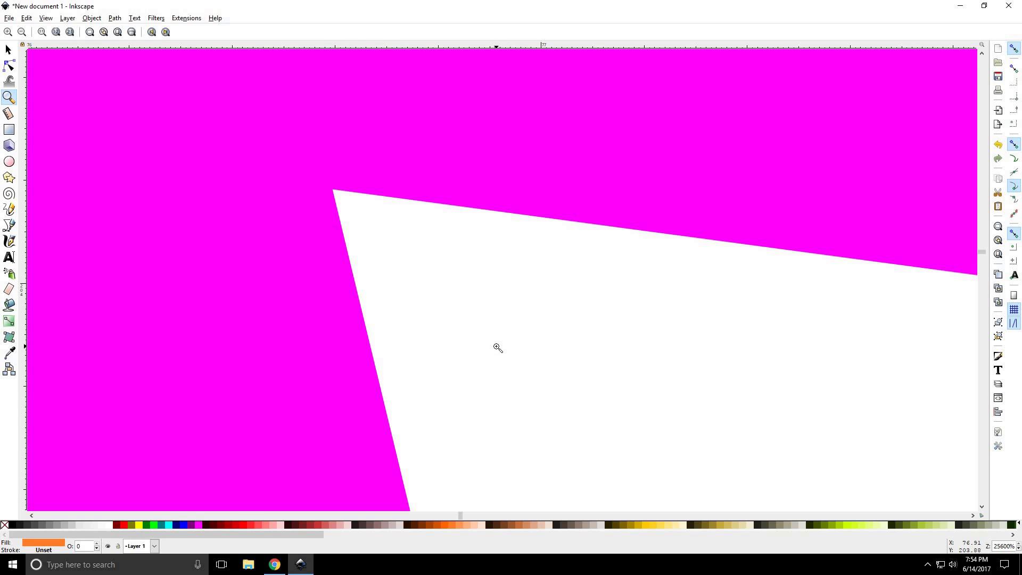
key(5)
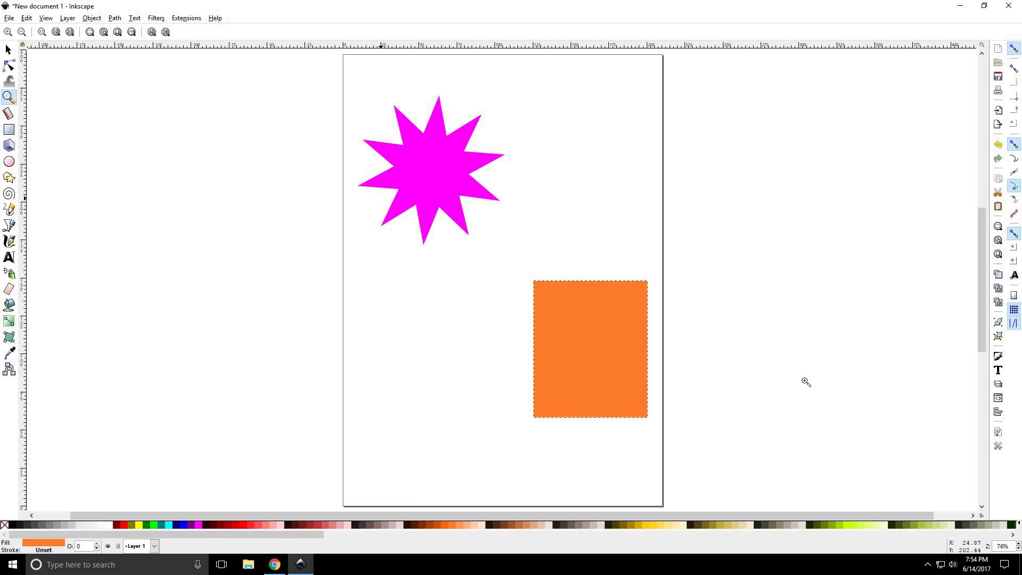